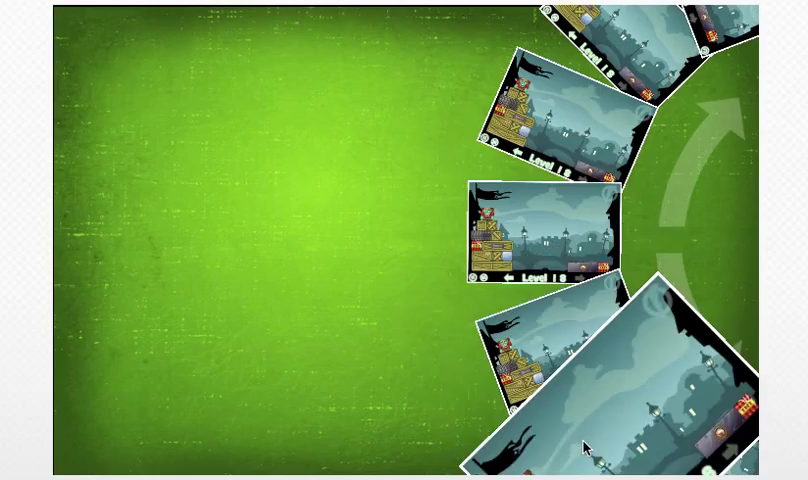
left_click(548, 110)
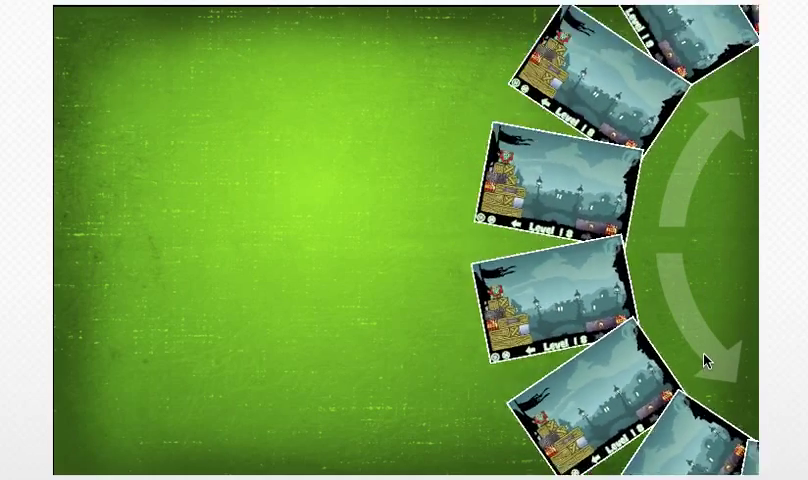
Spin the level-thumbnail carousel once with the upper right rotate arrow, centring a different card
left_click(726, 120)
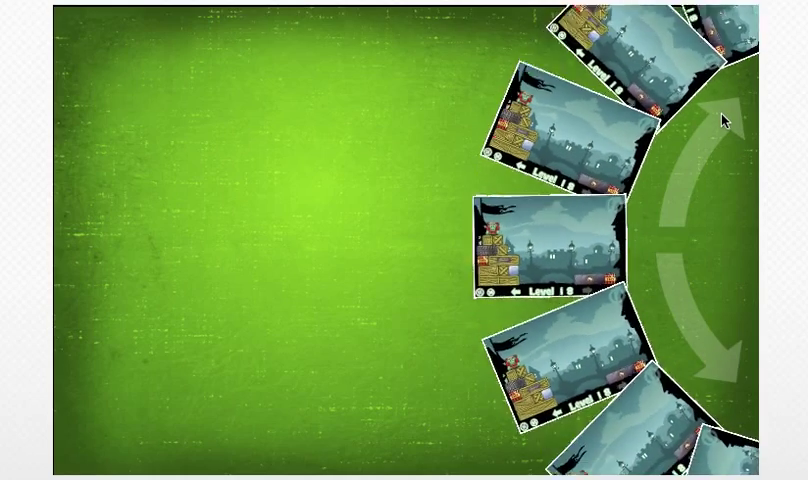